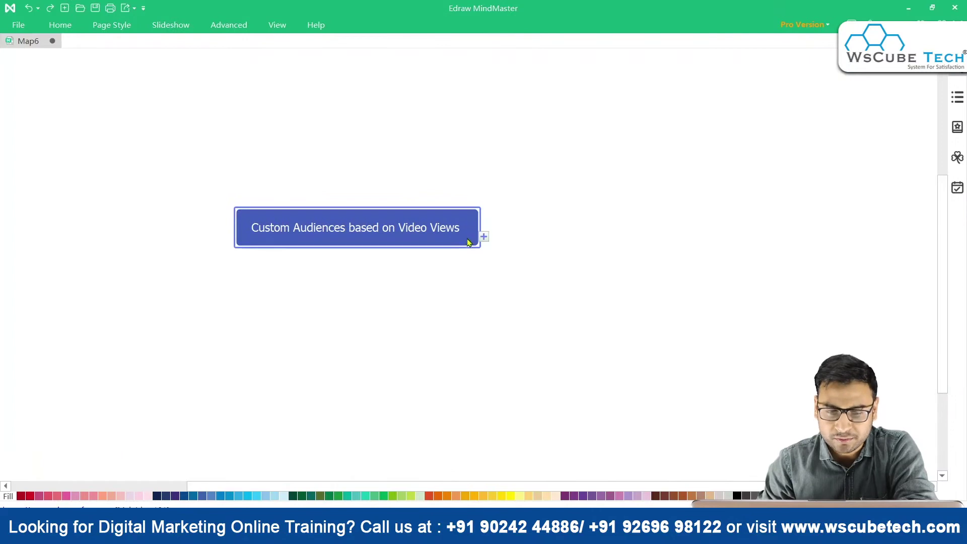
- Add two branches to the central topic and label the upper one 'Eother we can create - The ads That we ran'
{"action": "left_click", "coordinate": [483, 236]}
{"action": "left_click", "coordinate": [483, 236]}
{"action": "left_click", "coordinate": [589, 210]}
{"action": "type", "text": "Either we "}
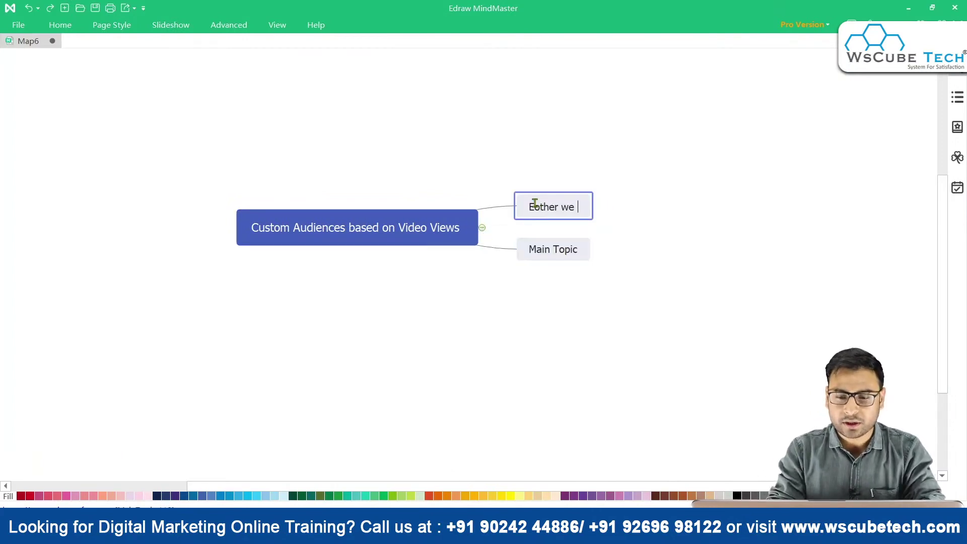
{"action": "type", "text": "can create"}
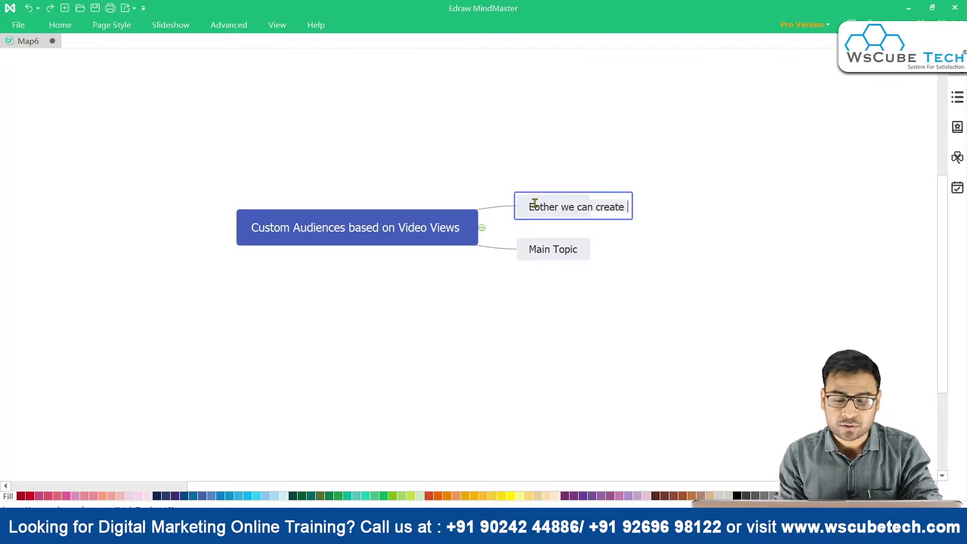
{"action": "type", "text": " - The ads "}
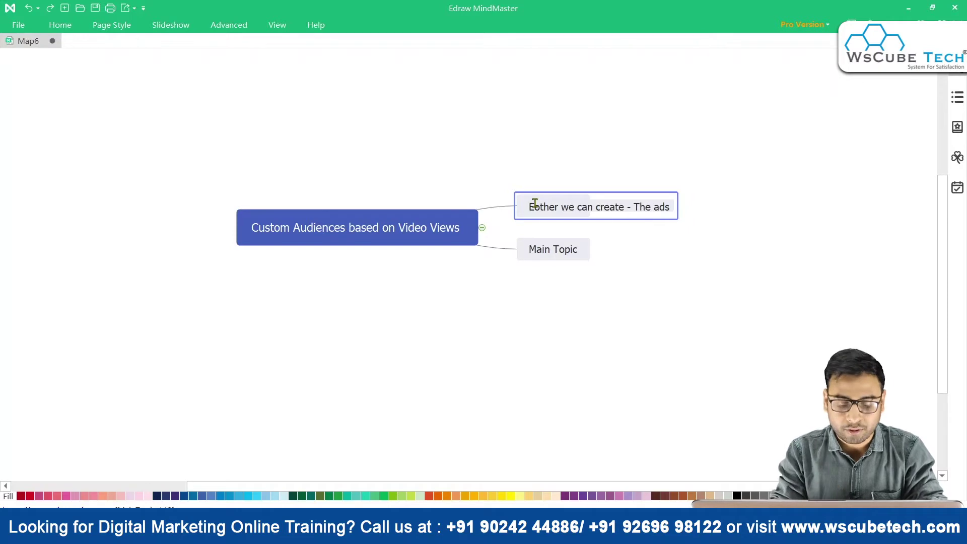
{"action": "type", "text": "That we "}
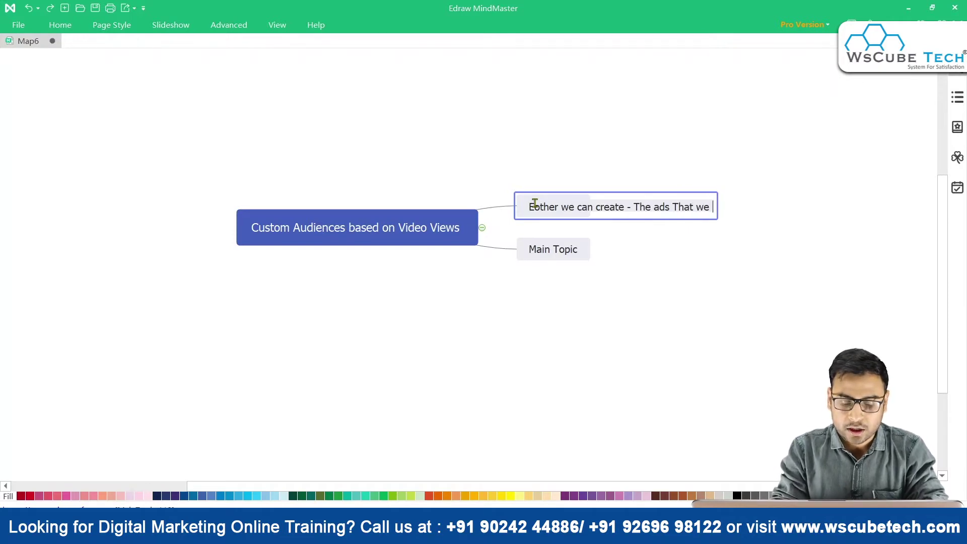
{"action": "type", "text": "run"}
{"action": "key", "text": "BackSpace"}
{"action": "key", "text": "BackSpace"}
{"action": "type", "text": "an"}
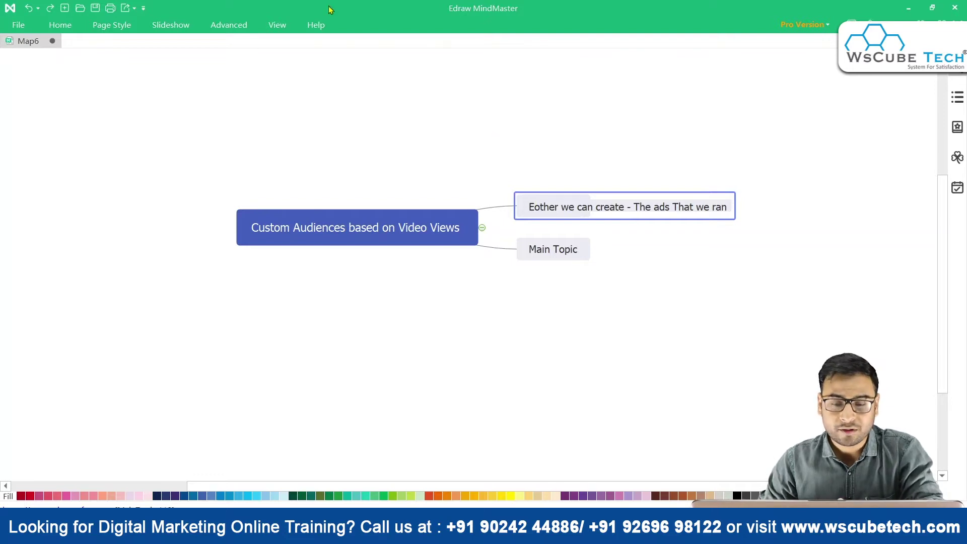
{"action": "left_click", "coordinate": [394, 242]}
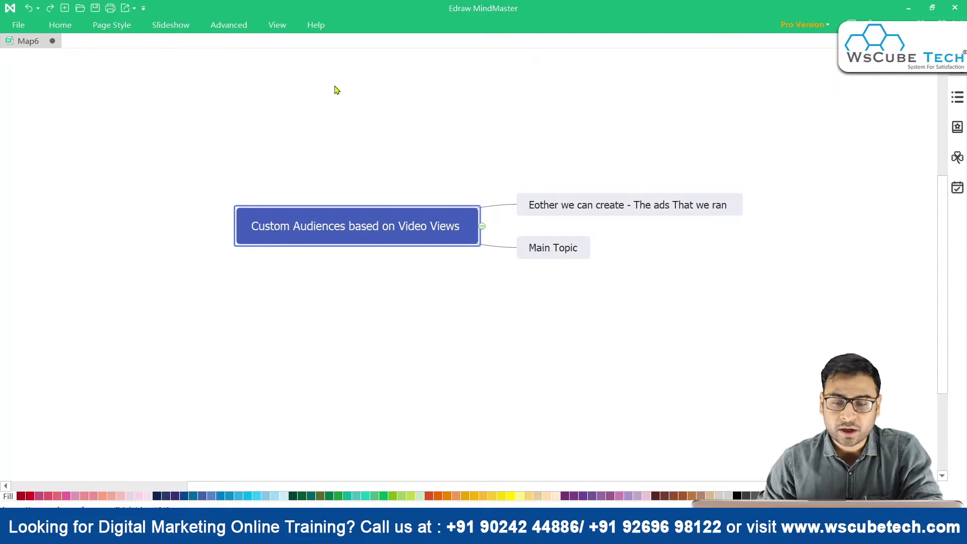
- Scroll up and down through the mind map canvas
{"action": "scroll", "coordinate": [355, 193], "scroll_direction": "down", "scroll_amount": 1}
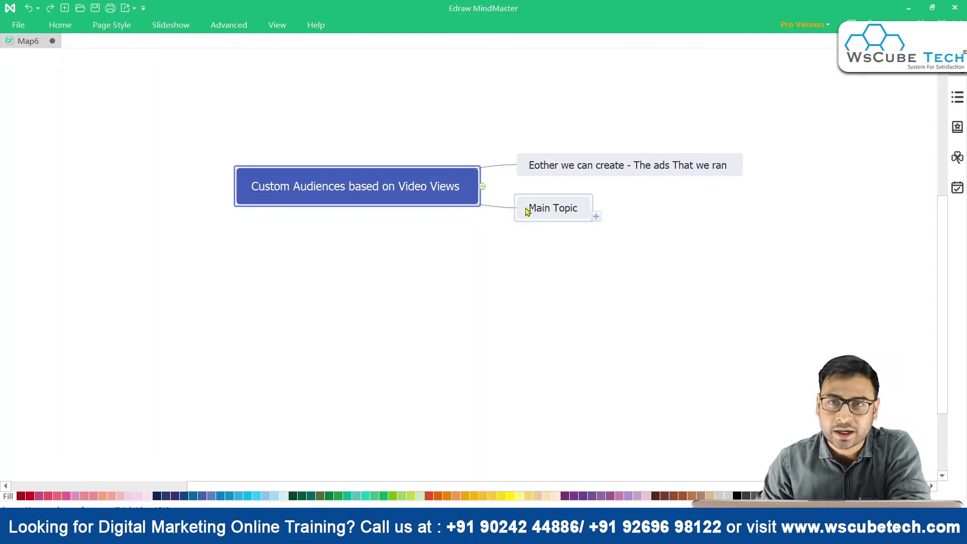
{"action": "scroll", "coordinate": [406, 188], "scroll_direction": "up", "scroll_amount": 1}
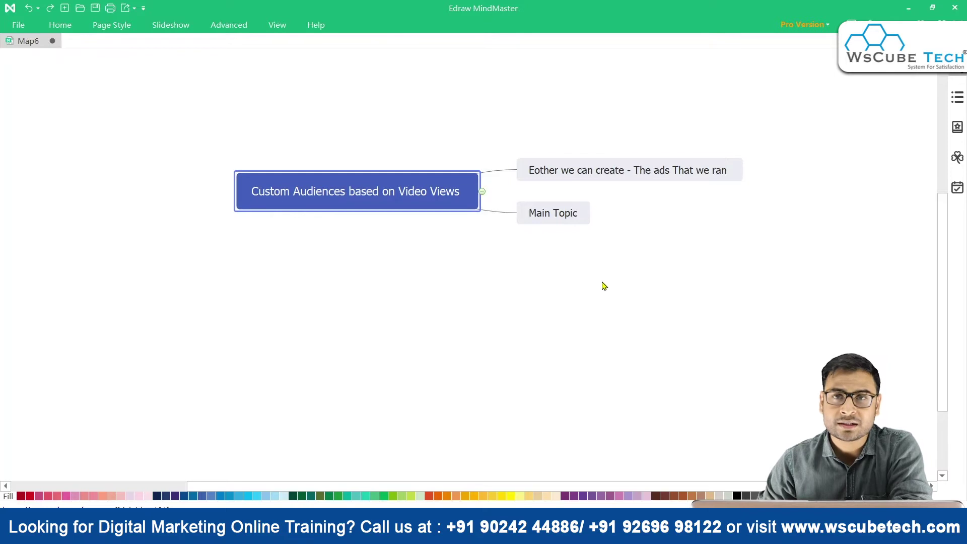
{"action": "scroll", "coordinate": [604, 286], "scroll_direction": "down", "scroll_amount": 1}
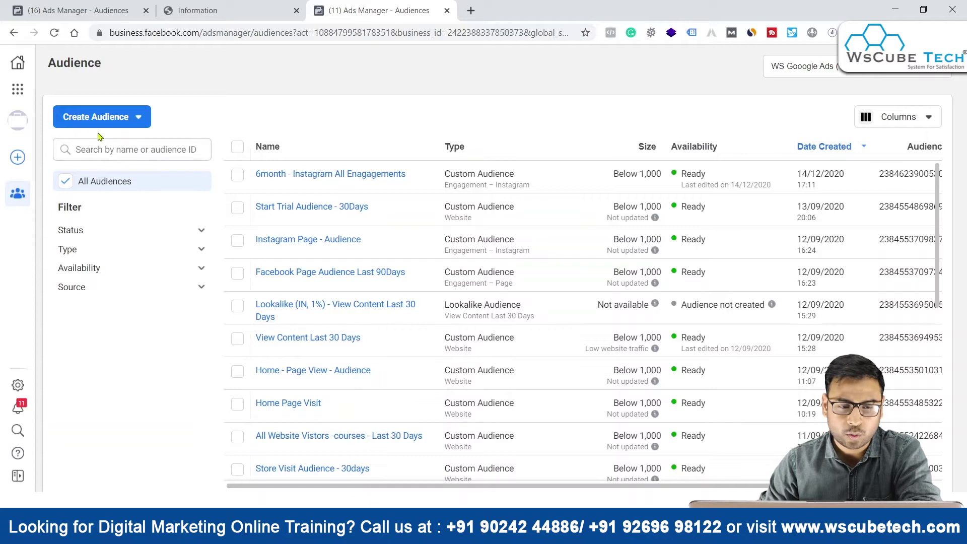
- Start a Custom Audience, then dismiss the audience source choices without picking one
{"action": "left_click", "coordinate": [103, 118]}
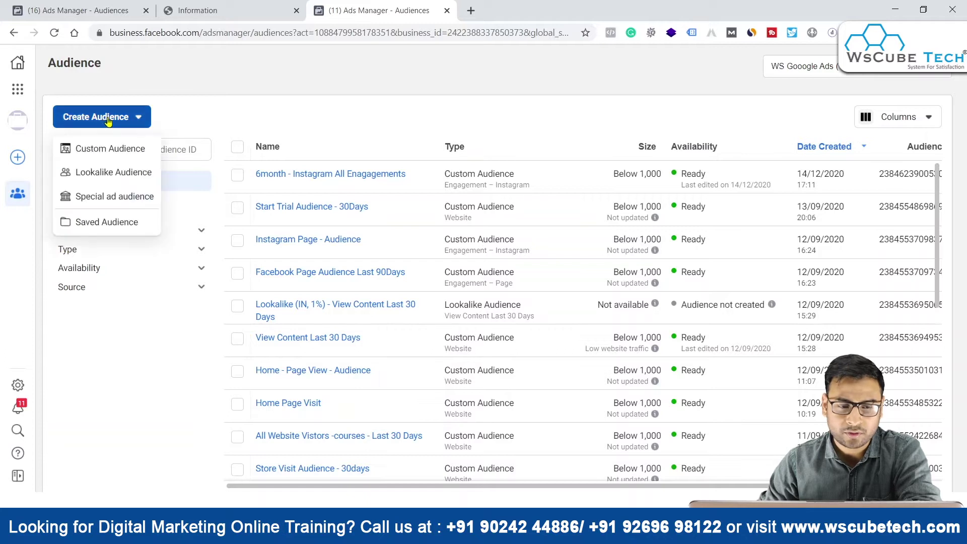
{"action": "left_click", "coordinate": [128, 150]}
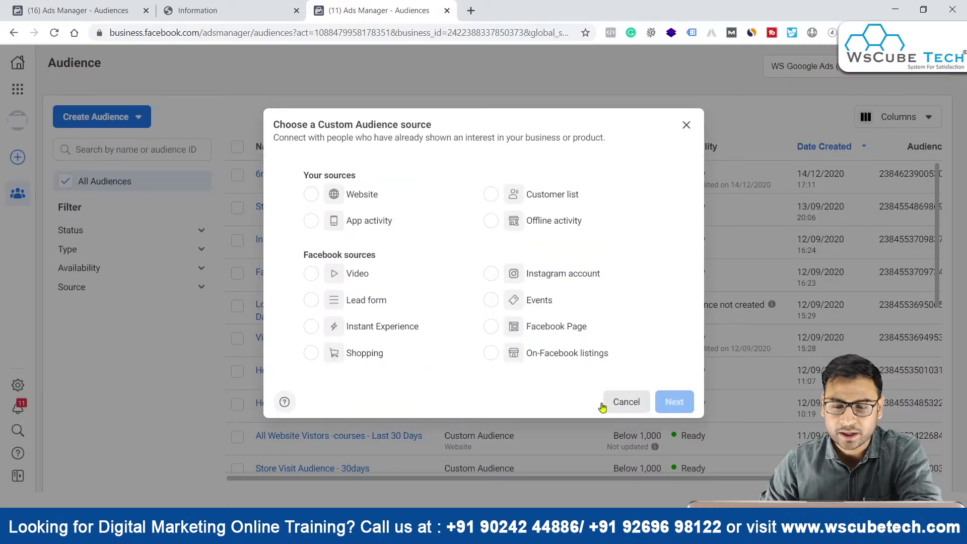
{"action": "left_click", "coordinate": [623, 402]}
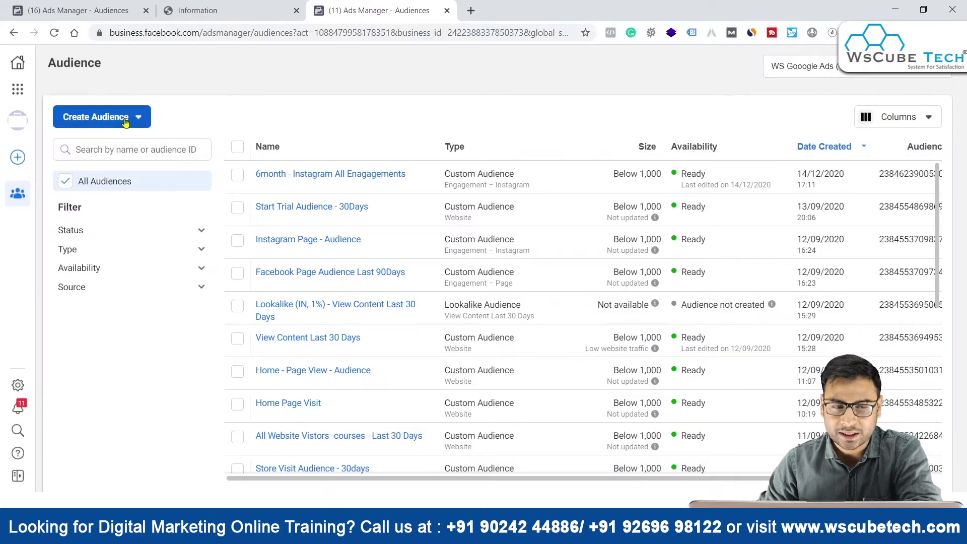
- Glance through the Business tools menu and audiences list, then reopen the Create Audience options
{"action": "left_click", "coordinate": [18, 89]}
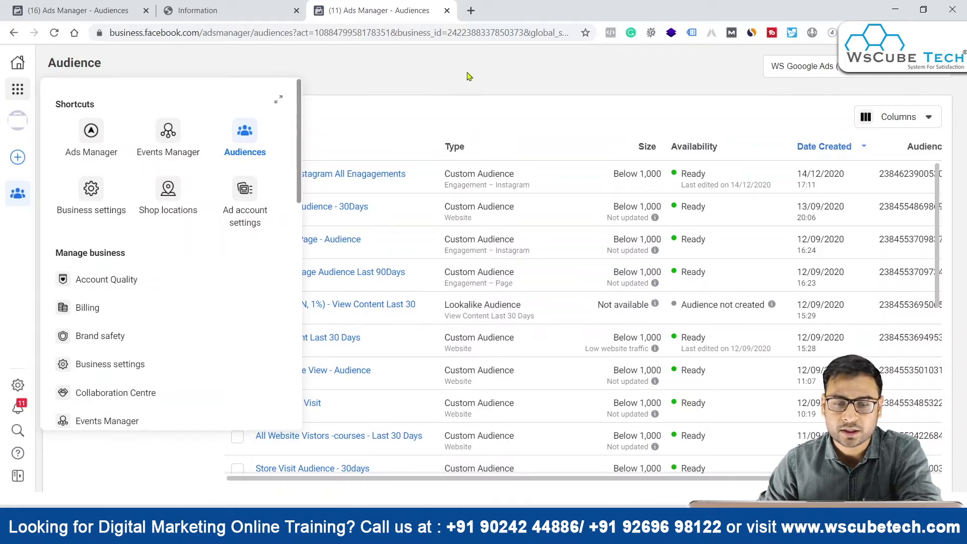
{"action": "left_click", "coordinate": [469, 76]}
{"action": "scroll", "coordinate": [634, 294], "scroll_direction": "down", "scroll_amount": 2}
{"action": "scroll", "coordinate": [634, 295], "scroll_direction": "down", "scroll_amount": 5}
{"action": "scroll", "coordinate": [605, 337], "scroll_direction": "up", "scroll_amount": 10}
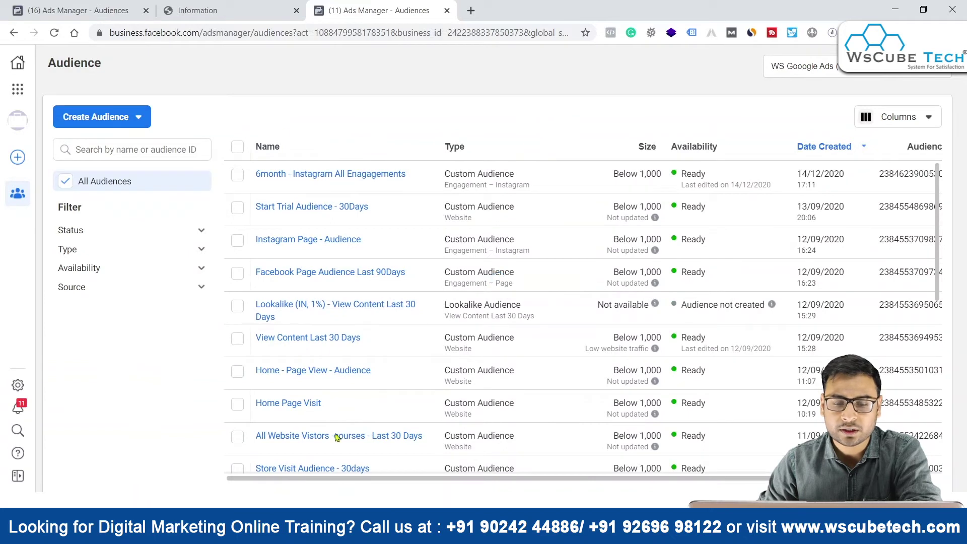
{"action": "scroll", "coordinate": [413, 352], "scroll_direction": "down", "scroll_amount": 3}
{"action": "scroll", "coordinate": [413, 364], "scroll_direction": "up", "scroll_amount": 3}
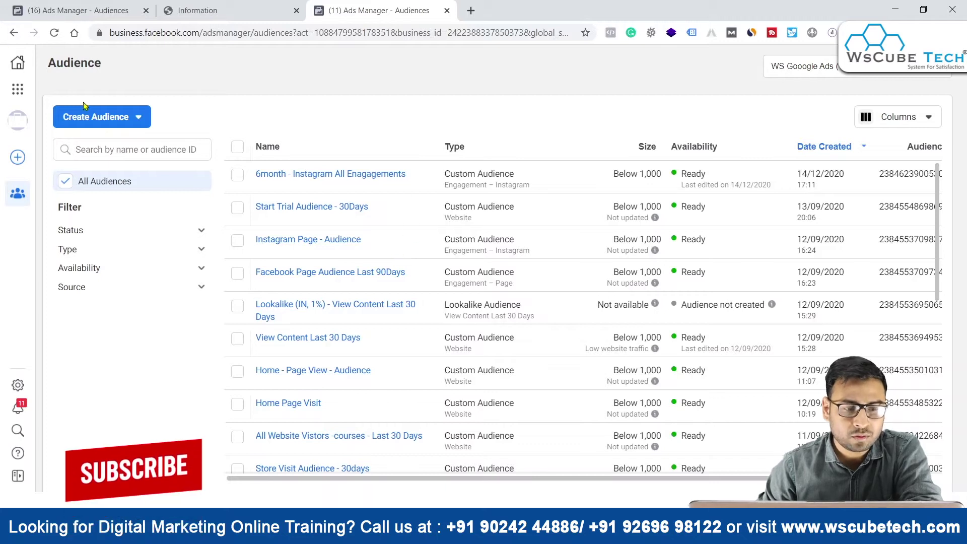
{"action": "left_click", "coordinate": [130, 119]}
- Create a Custom Audience with Video as its source and show the engagement type list
{"action": "left_click", "coordinate": [88, 149]}
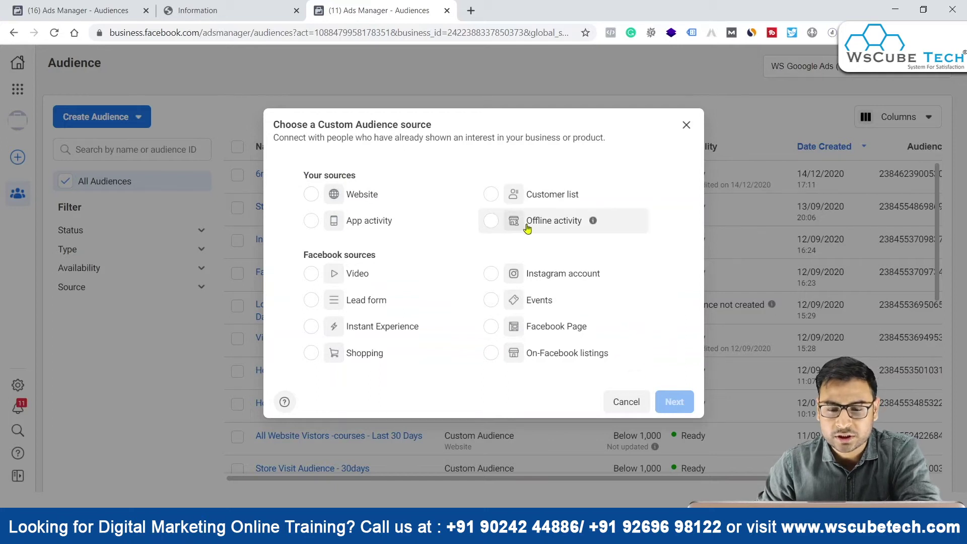
{"action": "left_click", "coordinate": [327, 273]}
{"action": "left_click", "coordinate": [670, 399]}
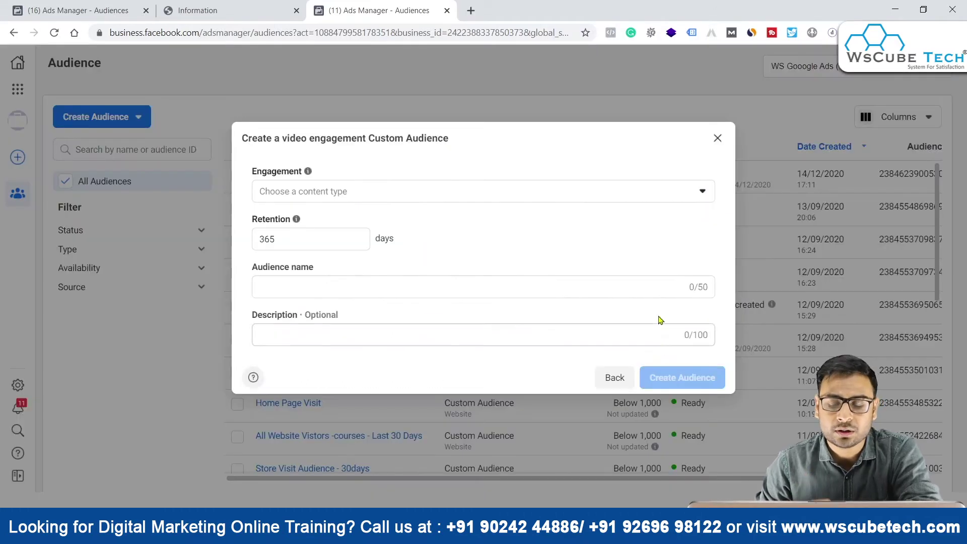
{"action": "left_click", "coordinate": [351, 201]}
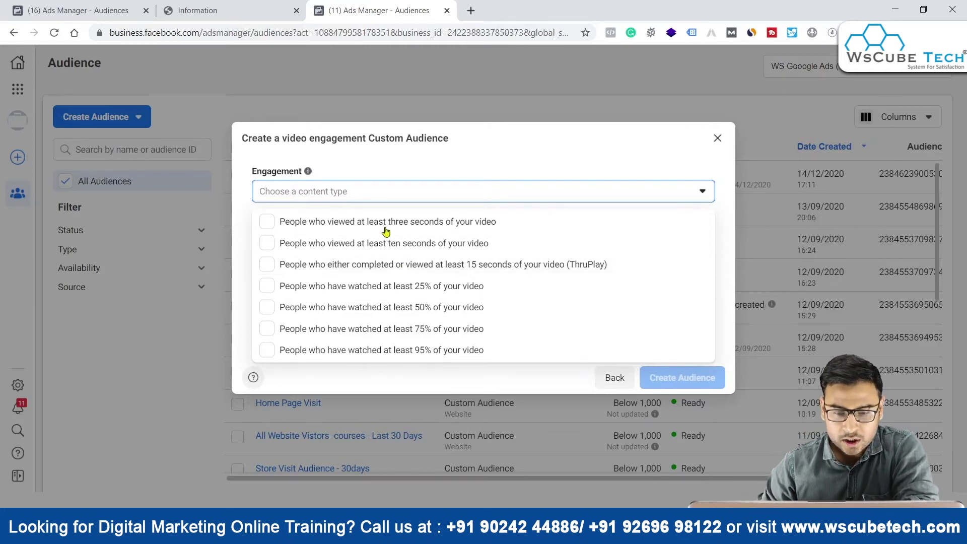
- Target people who watched at least 75% of the video, with 60-day retention
{"action": "left_click", "coordinate": [341, 330]}
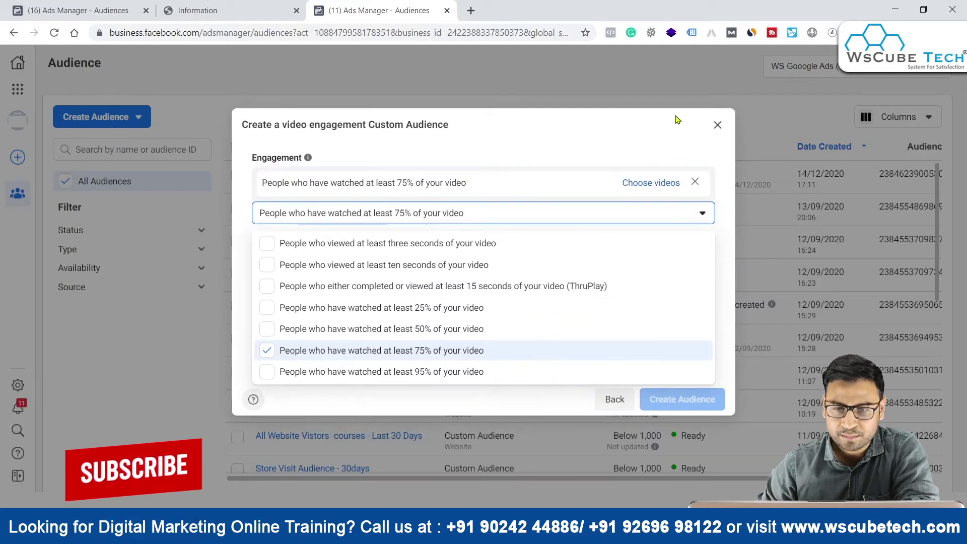
{"action": "left_click", "coordinate": [654, 123]}
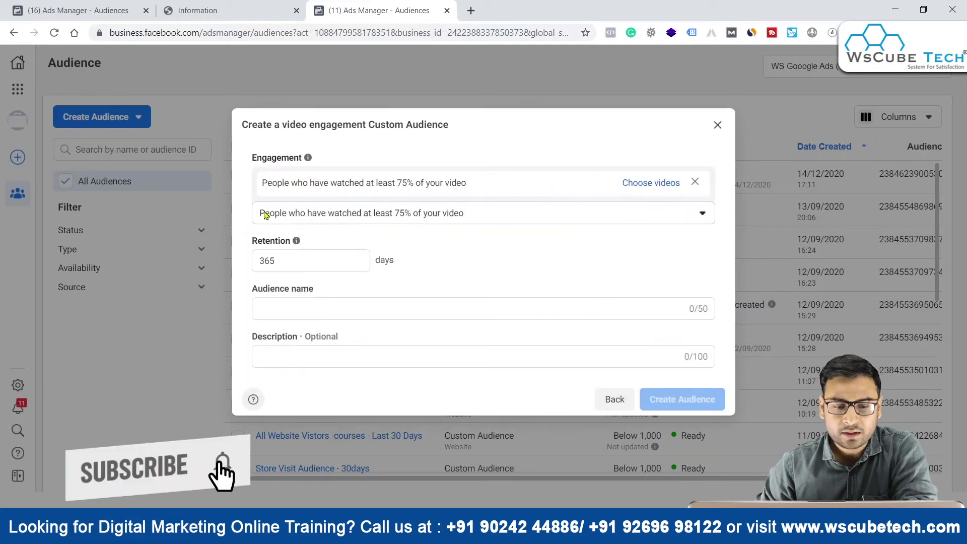
{"action": "left_click_drag", "start_coordinate": [261, 259], "coordinate": [350, 251]}
{"action": "type", "text": "60"}
{"action": "left_click", "coordinate": [480, 230]}
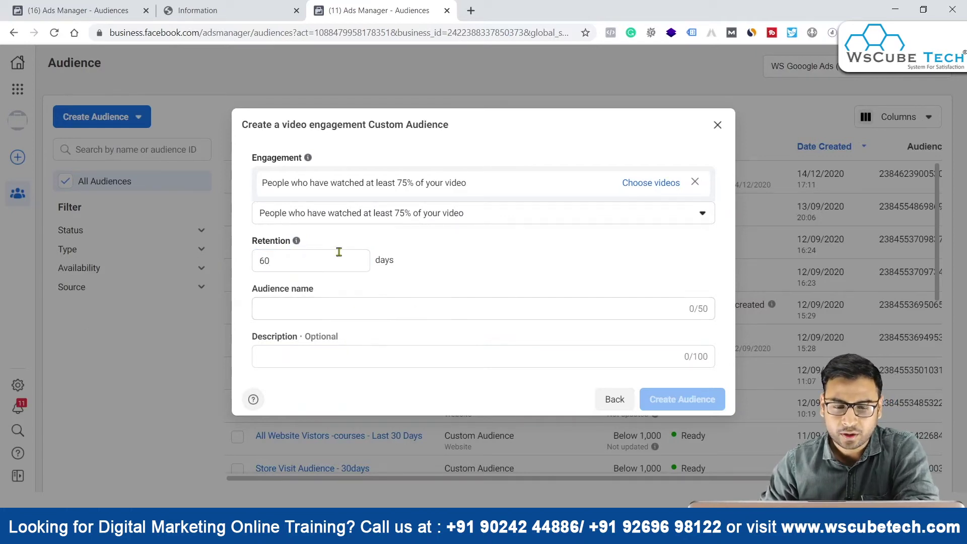
- Name the audience '75% Of Video' and leave the description empty
{"action": "left_click", "coordinate": [305, 308]}
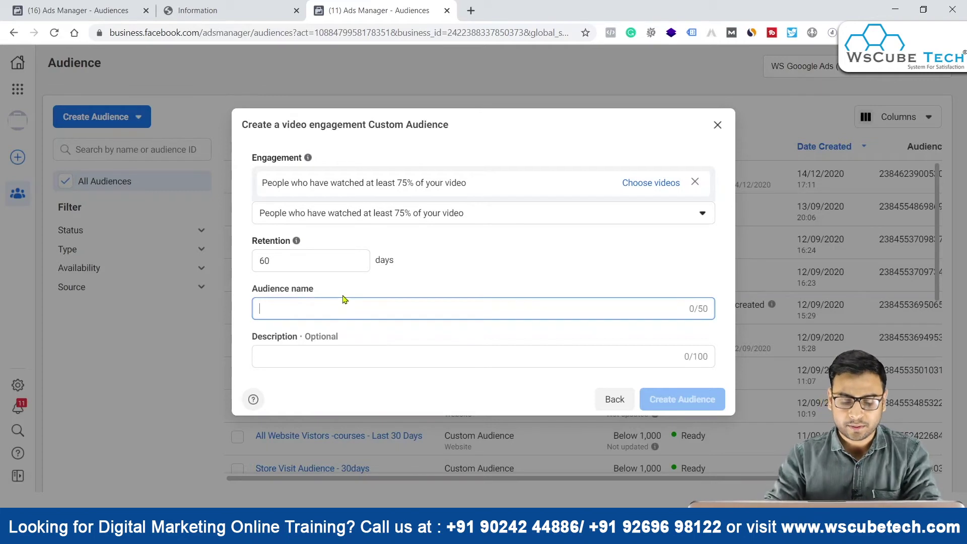
{"action": "type", "text": "7"}
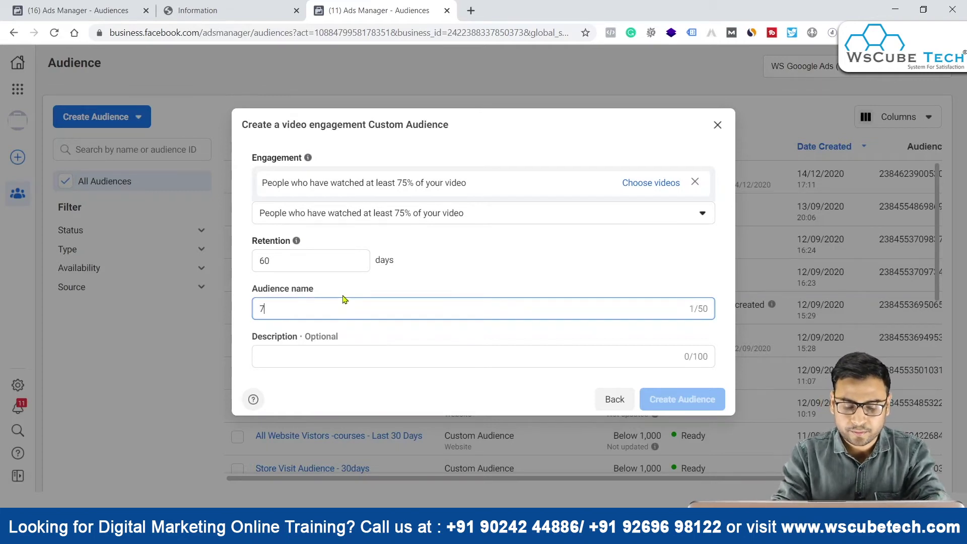
{"action": "type", "text": "5% Of Video"}
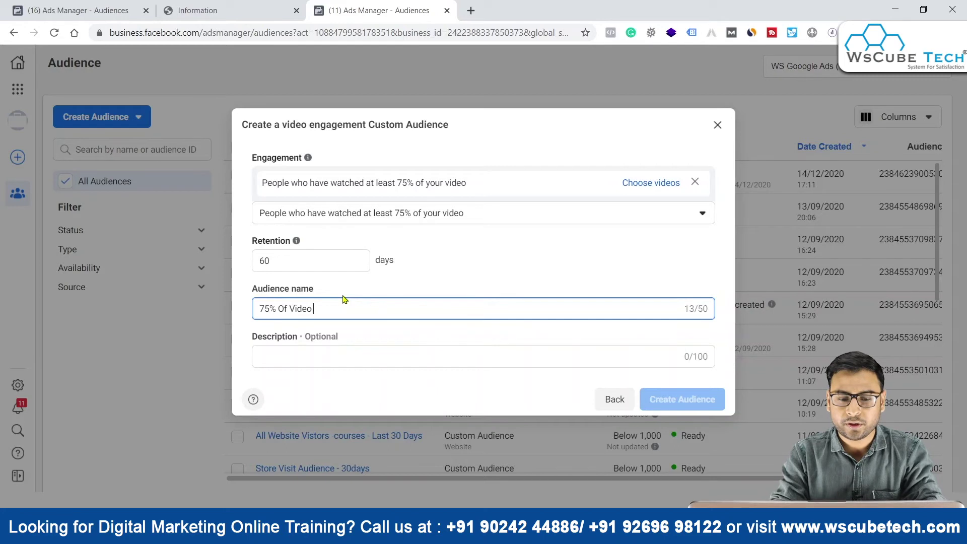
{"action": "left_click", "coordinate": [296, 356]}
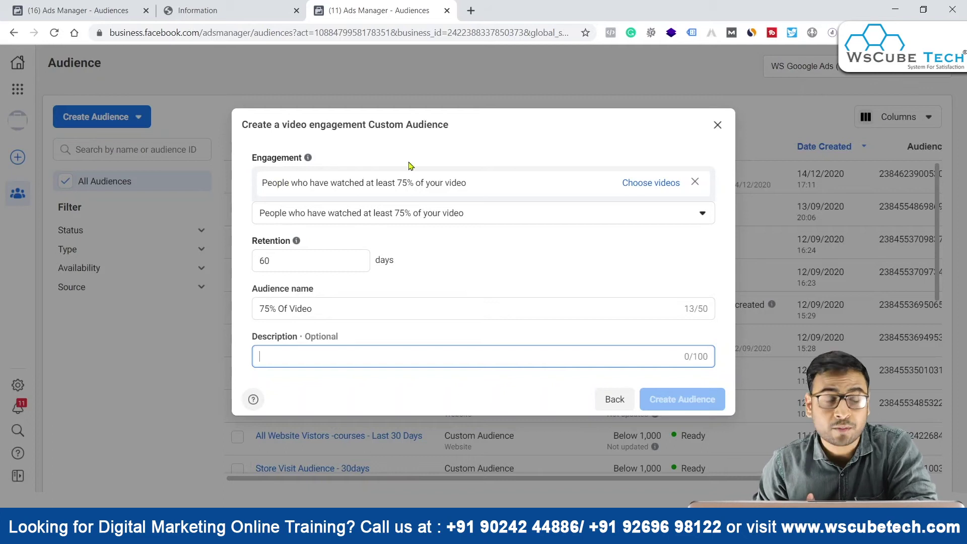
- Open the video chooser and show videos from the Wscube Tech page under 360DigitalGyan
{"action": "left_click", "coordinate": [646, 193]}
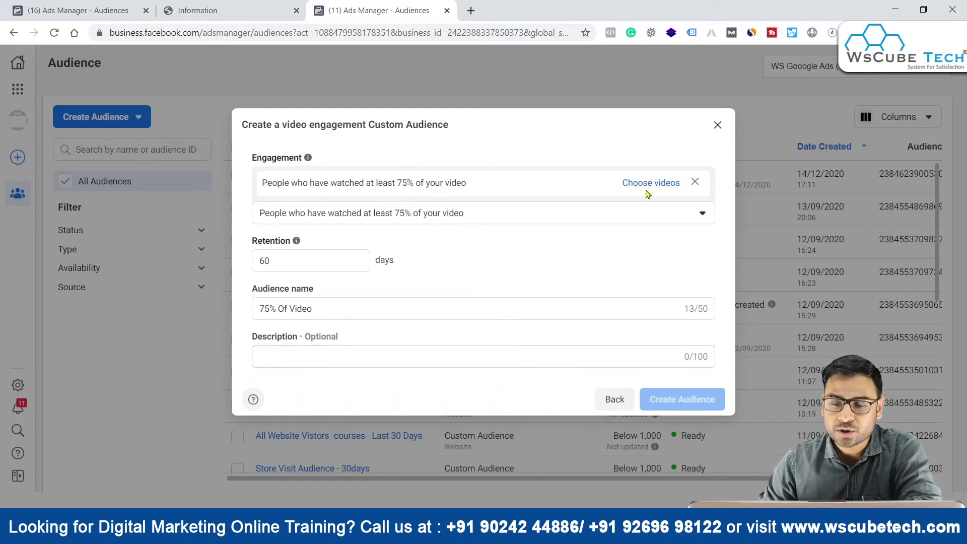
{"action": "left_click", "coordinate": [644, 185]}
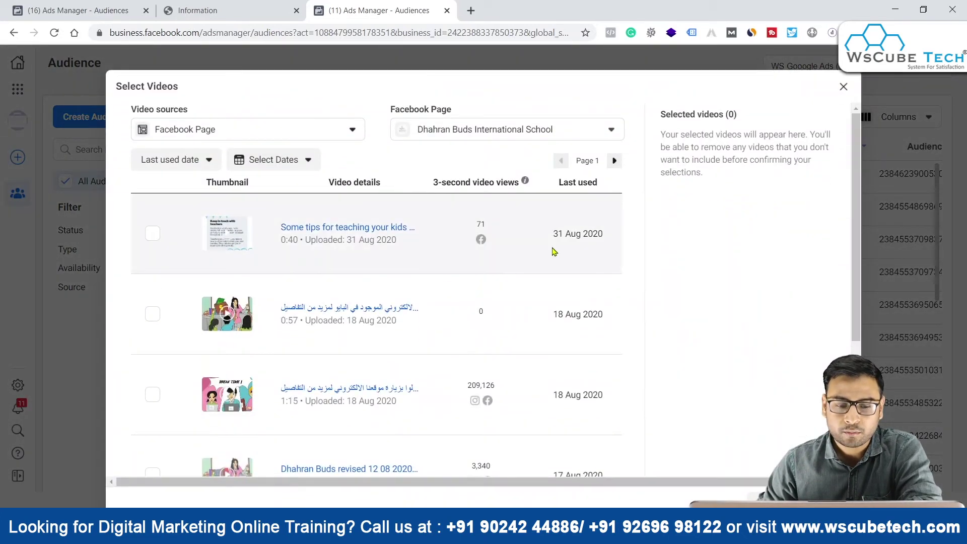
{"action": "left_click", "coordinate": [473, 132]}
{"action": "left_click", "coordinate": [442, 212]}
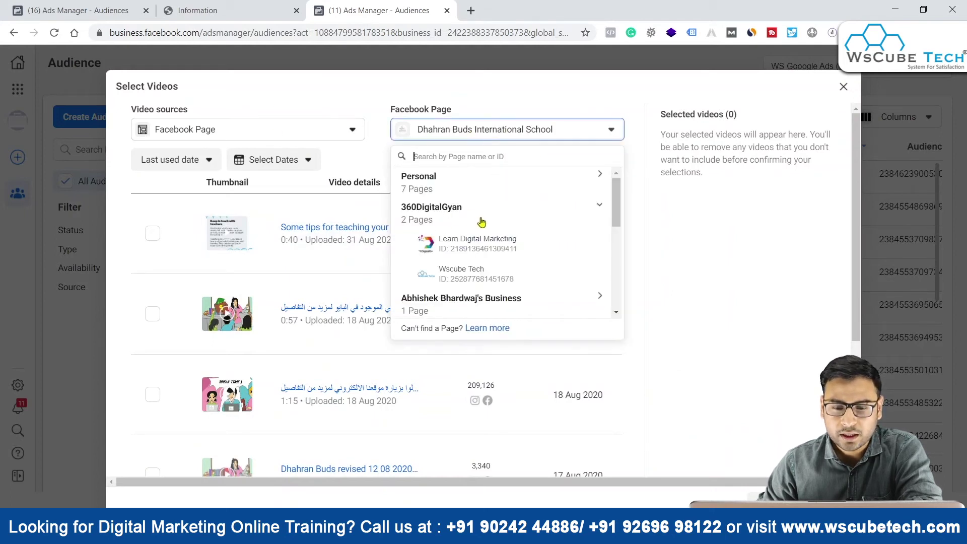
{"action": "left_click", "coordinate": [458, 278]}
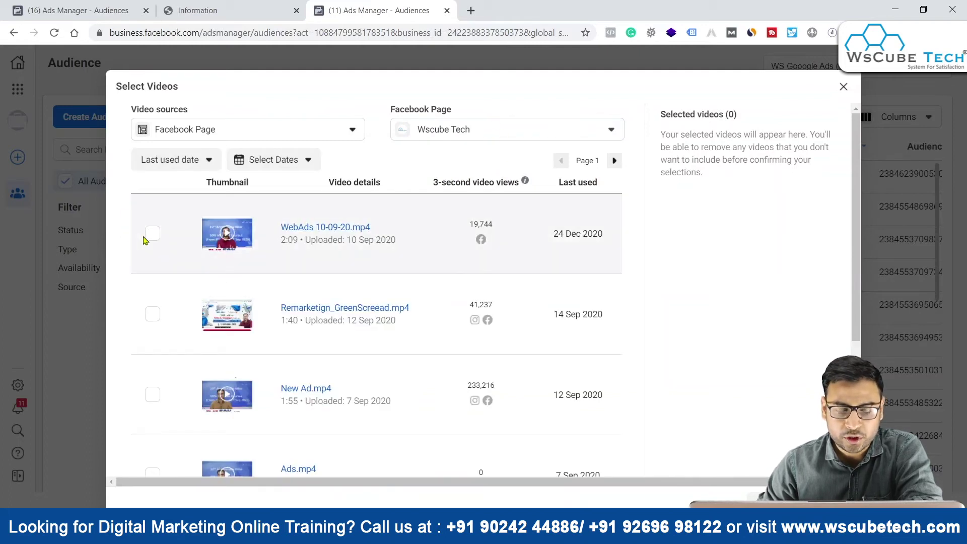
- Tick and untick WebAds 10-09-20.mp4, check the date filter, and browse the video list
{"action": "left_click", "coordinate": [153, 234]}
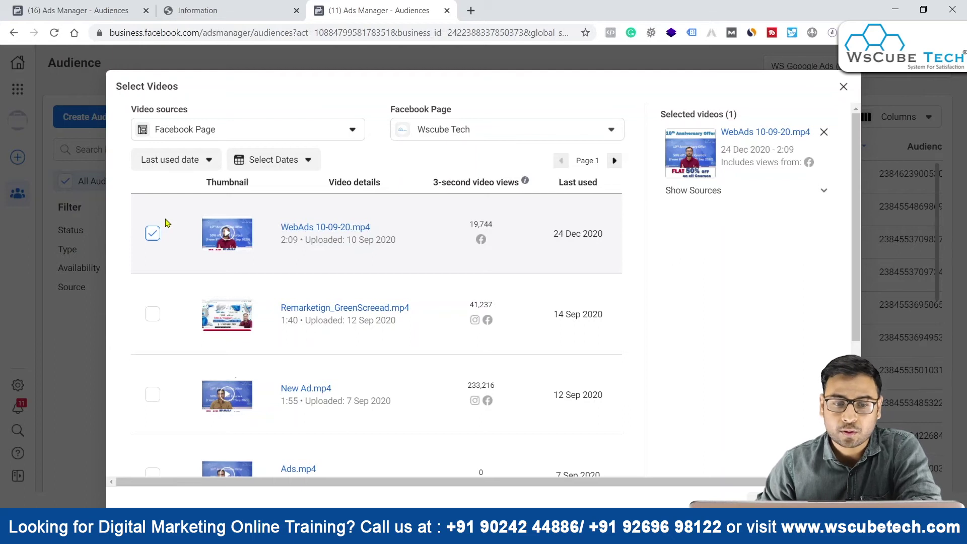
{"action": "right_click", "coordinate": [167, 220]}
{"action": "left_click", "coordinate": [153, 232]}
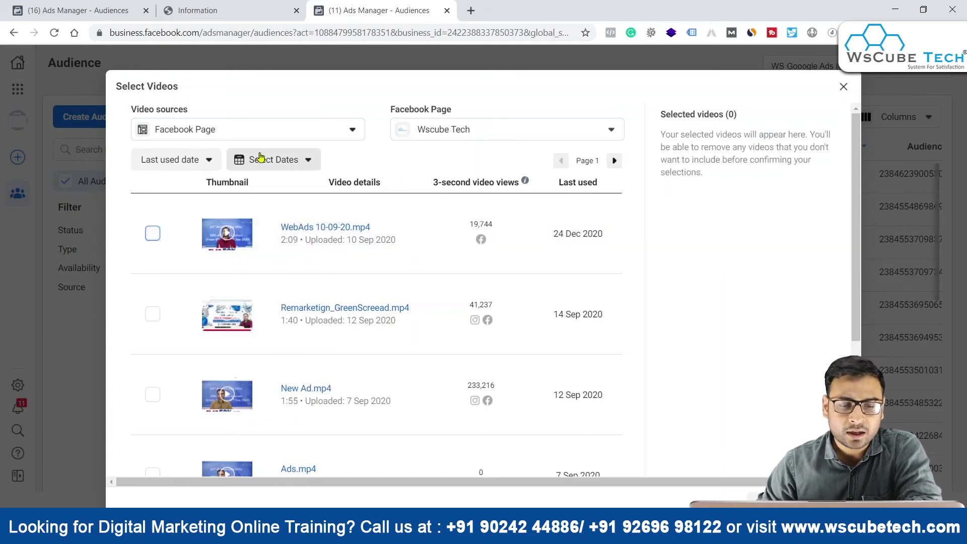
{"action": "left_click", "coordinate": [304, 160]}
{"action": "left_click", "coordinate": [379, 144]}
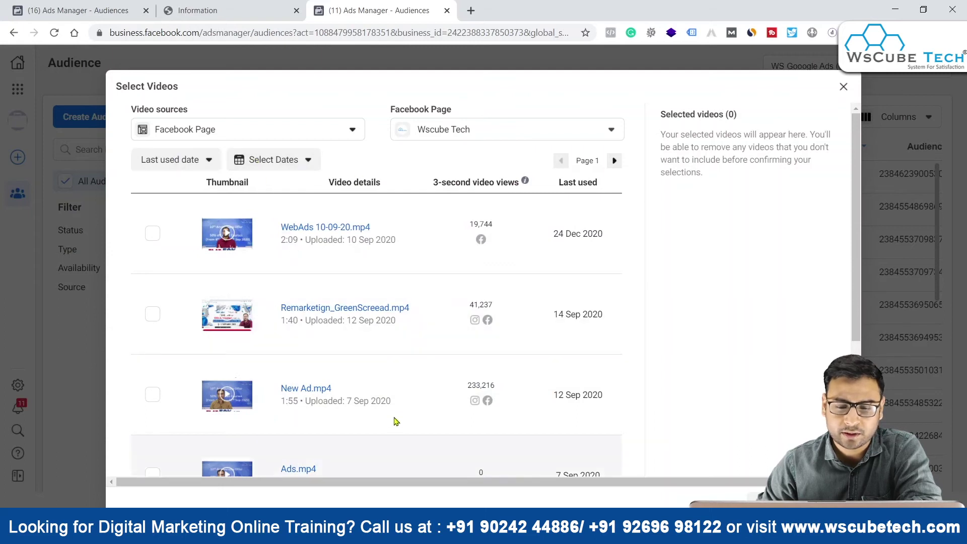
{"action": "scroll", "coordinate": [403, 335], "scroll_direction": "down", "scroll_amount": 3}
{"action": "scroll", "coordinate": [410, 334], "scroll_direction": "up", "scroll_amount": 2}
{"action": "scroll", "coordinate": [335, 282], "scroll_direction": "up", "scroll_amount": 2}
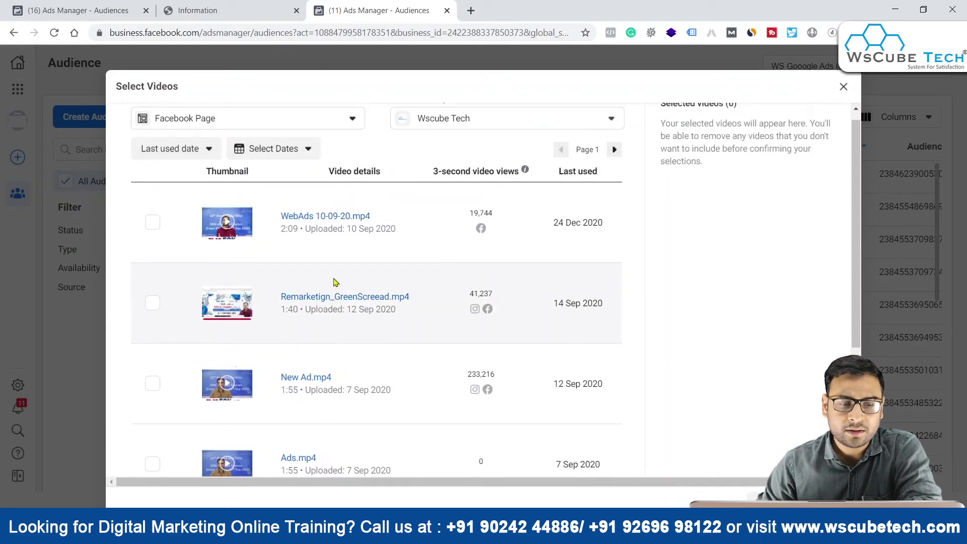
{"action": "left_click", "coordinate": [182, 130]}
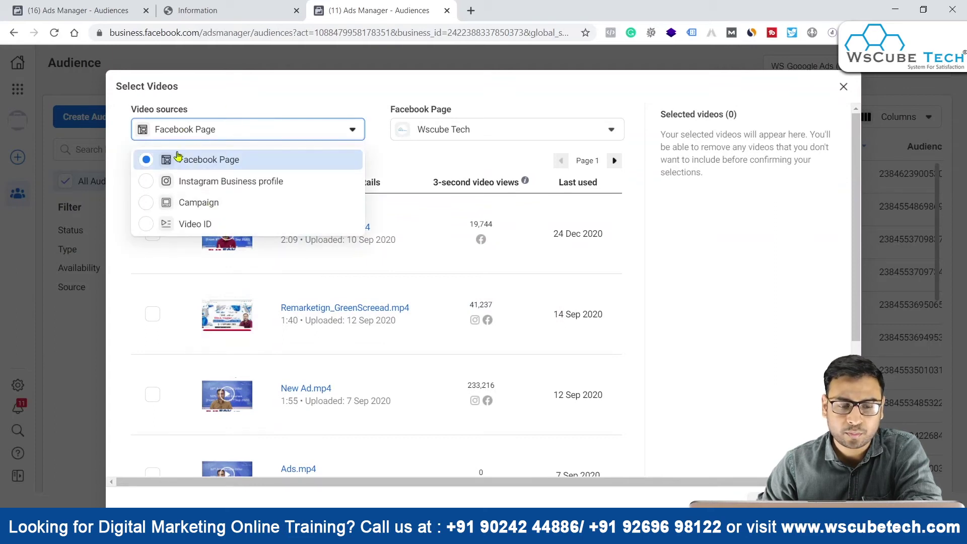
{"action": "left_click", "coordinate": [212, 186]}
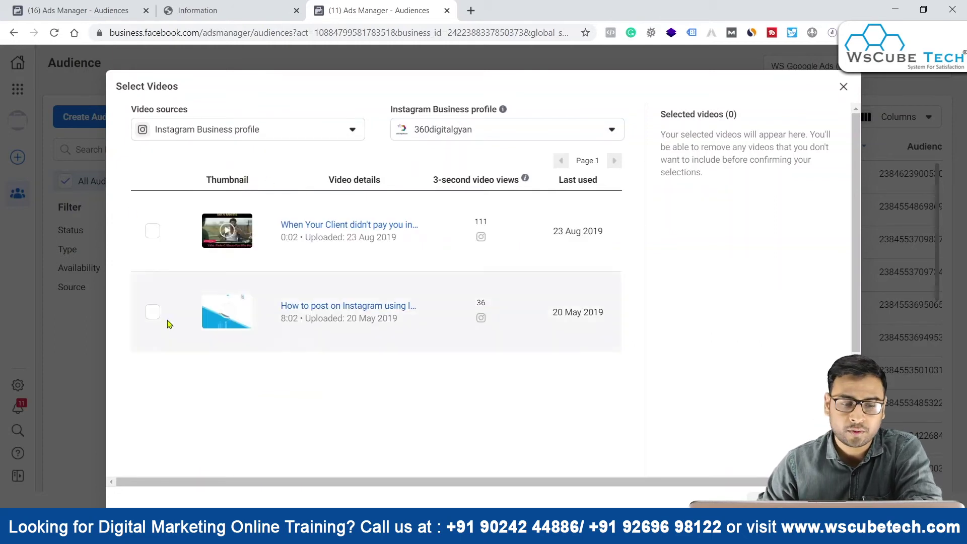
{"action": "left_click", "coordinate": [233, 130]}
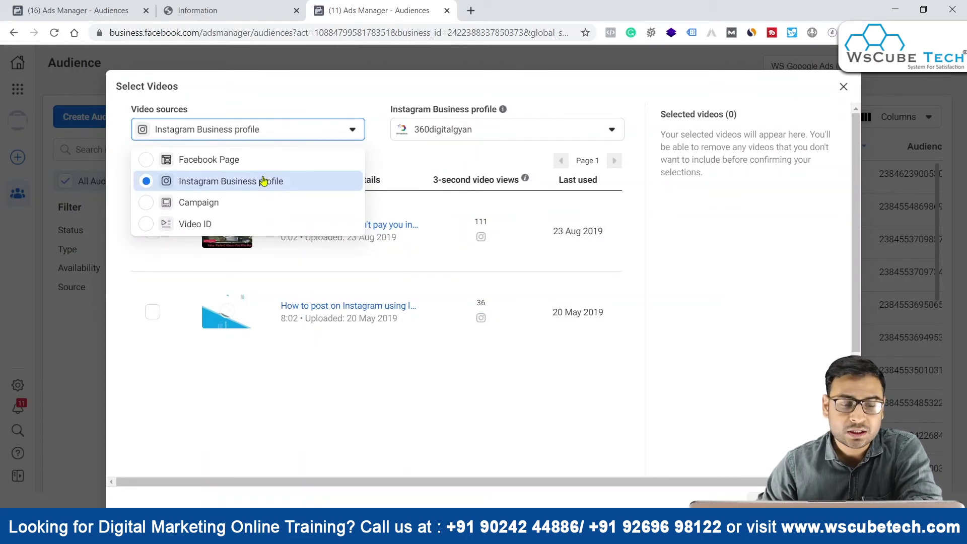
{"action": "left_click", "coordinate": [192, 203]}
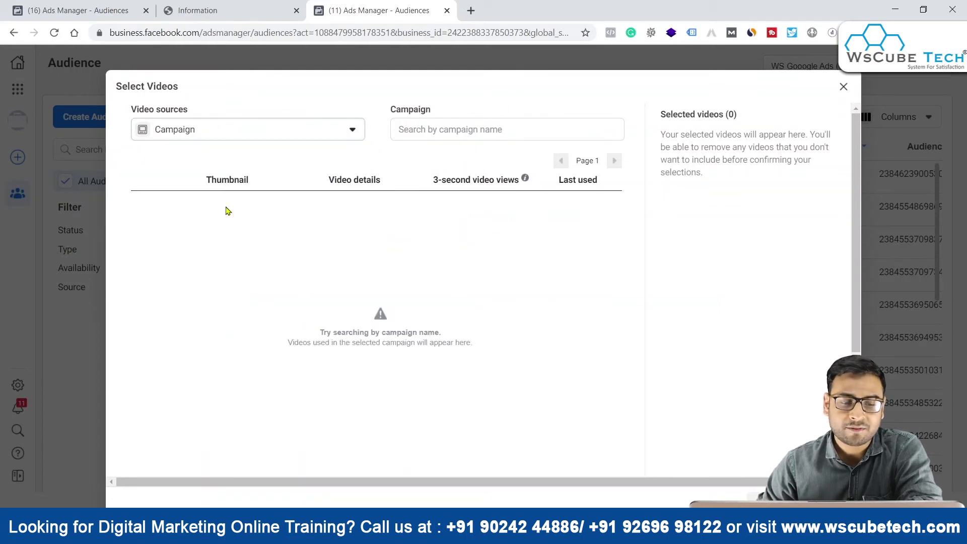
{"action": "left_click", "coordinate": [247, 131]}
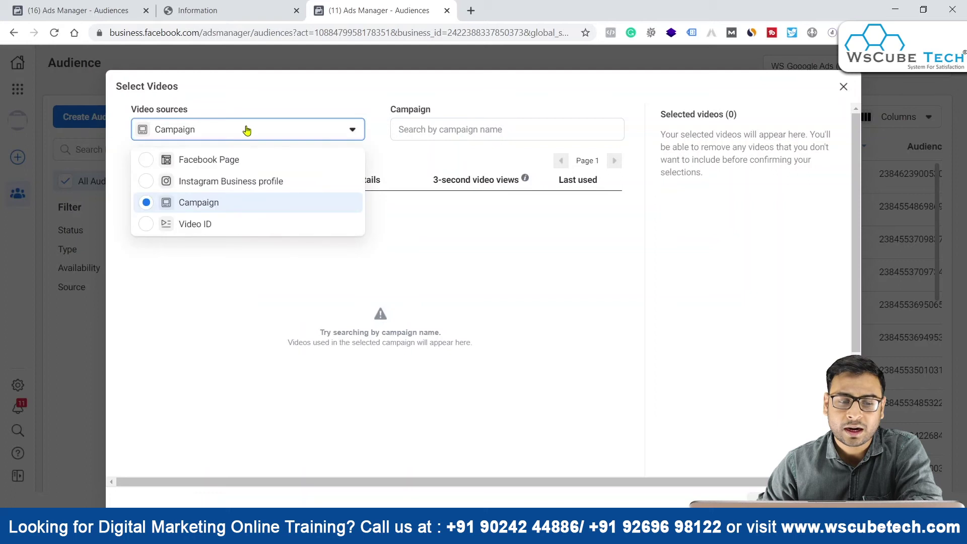
{"action": "left_click", "coordinate": [190, 225]}
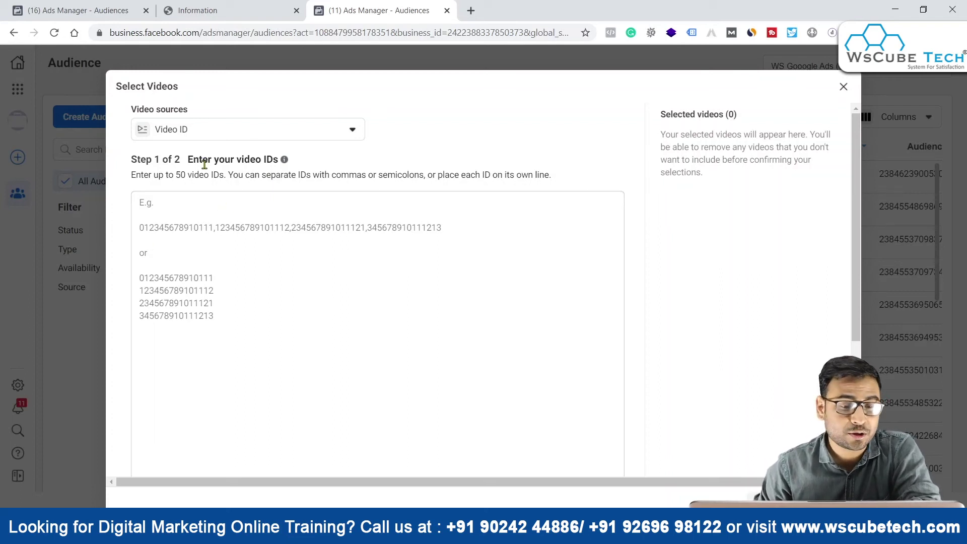
{"action": "left_click", "coordinate": [201, 130]}
{"action": "left_click", "coordinate": [218, 160]}
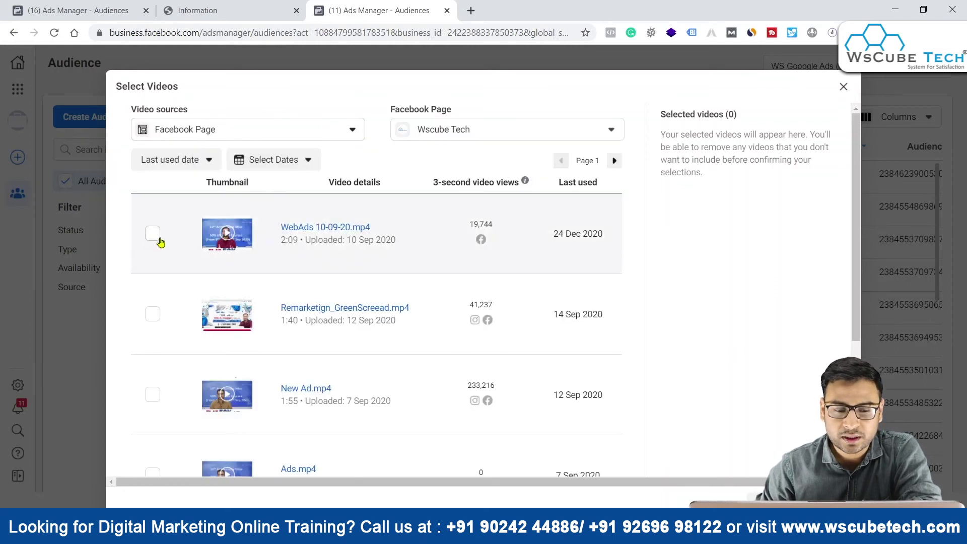
- Select WebAds 10-09-20.mp4 as the audience's source video and confirm
{"action": "left_click", "coordinate": [153, 233]}
{"action": "key", "text": "Return"}
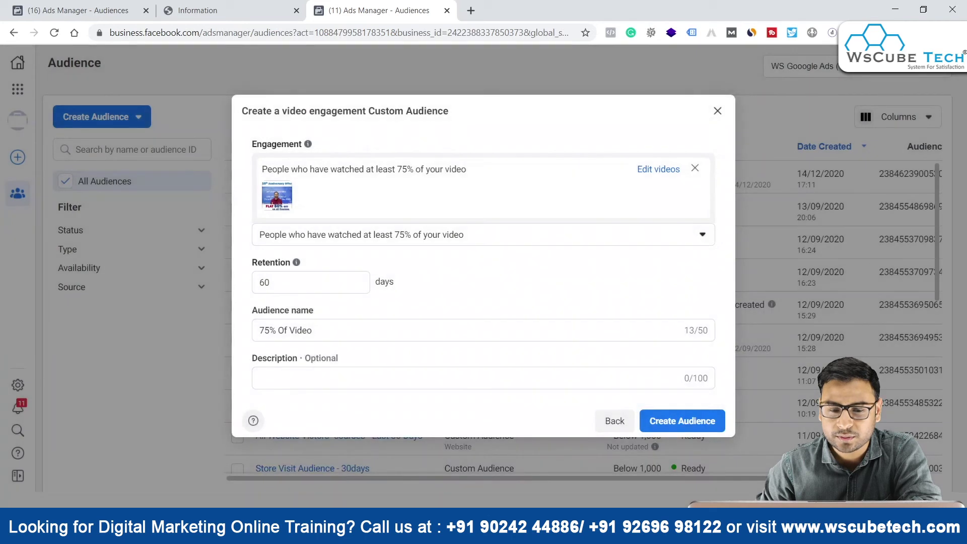